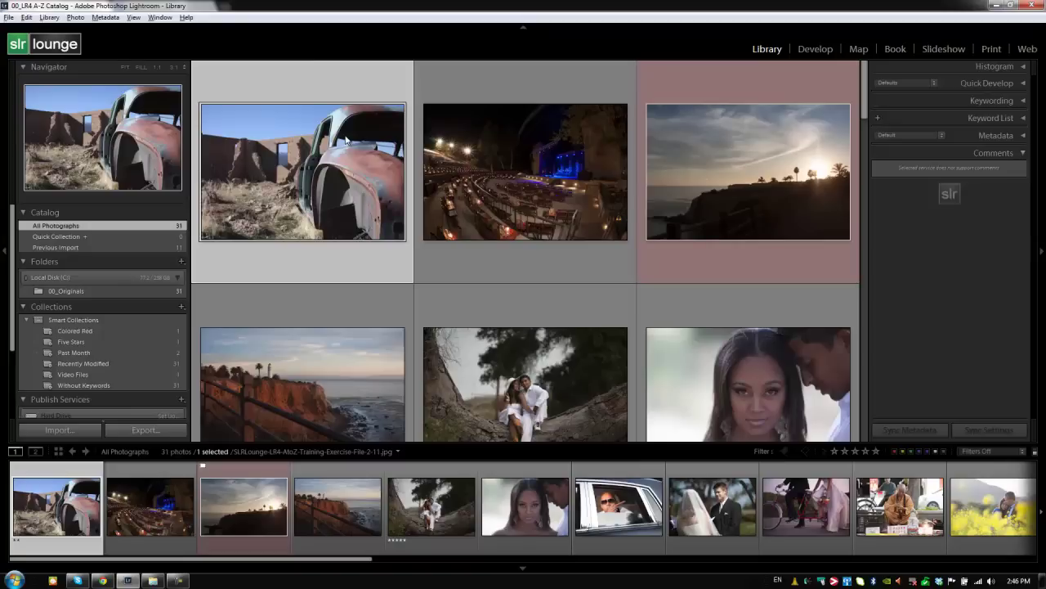
Select the street-stall monk photo in the All Photographs grid of 31 images
right_click(352, 131)
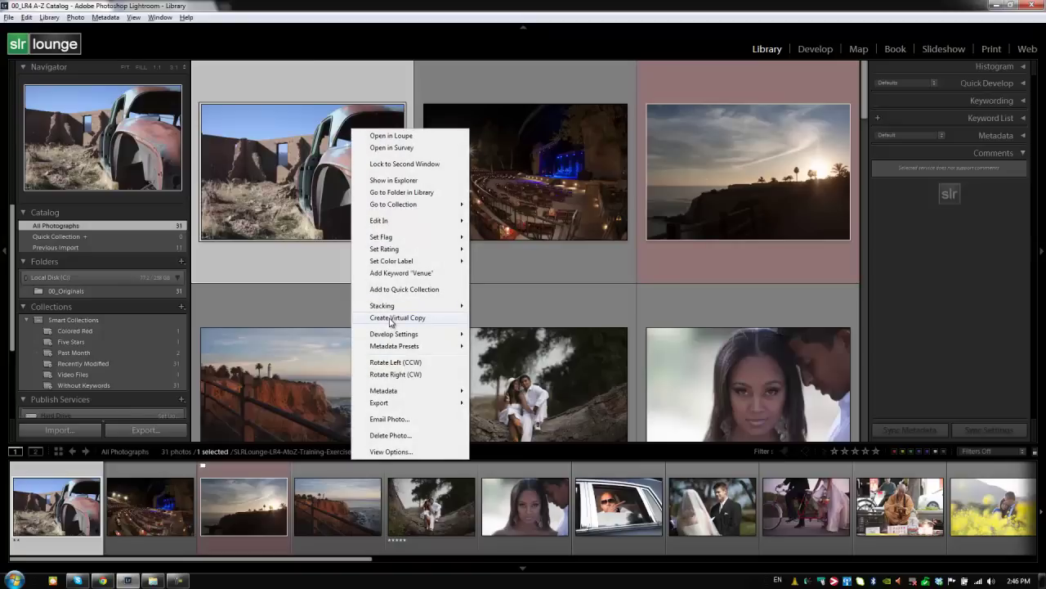
click(291, 149)
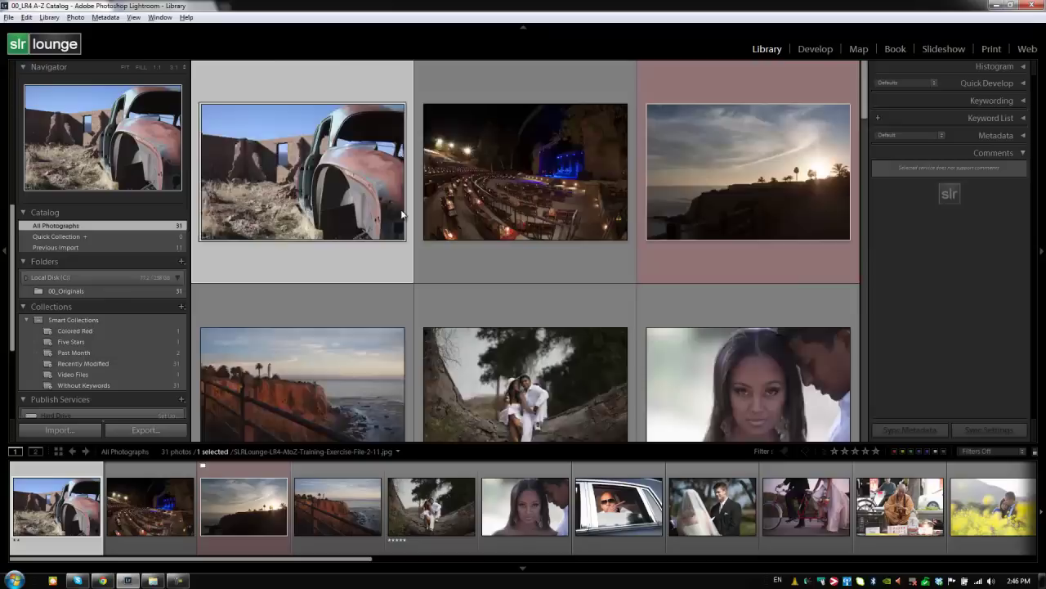
scroll(352, 188, down, 3)
scroll(523, 293, down, 6)
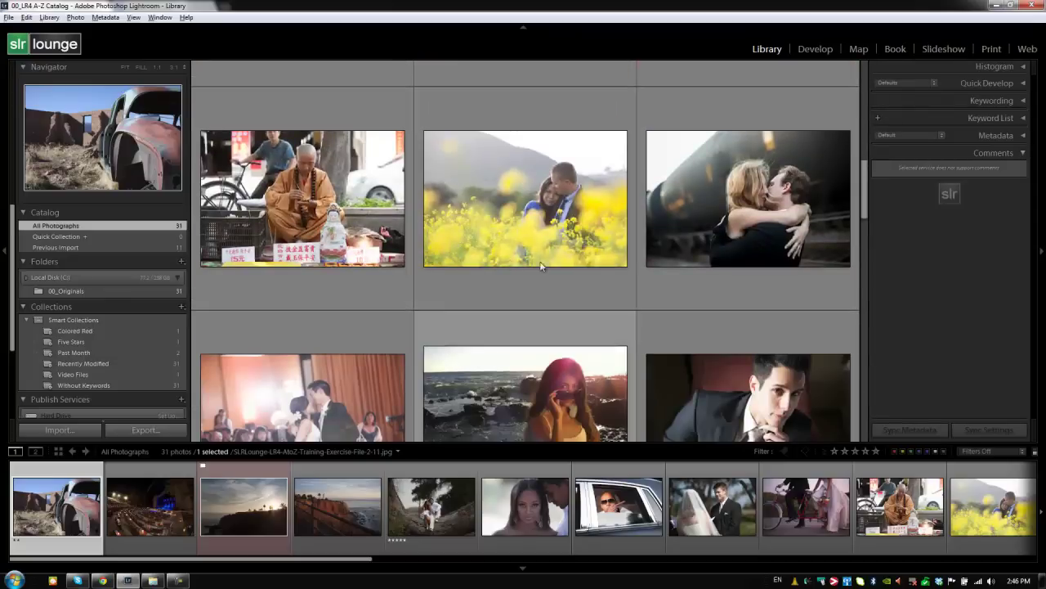
click(535, 209)
click(353, 196)
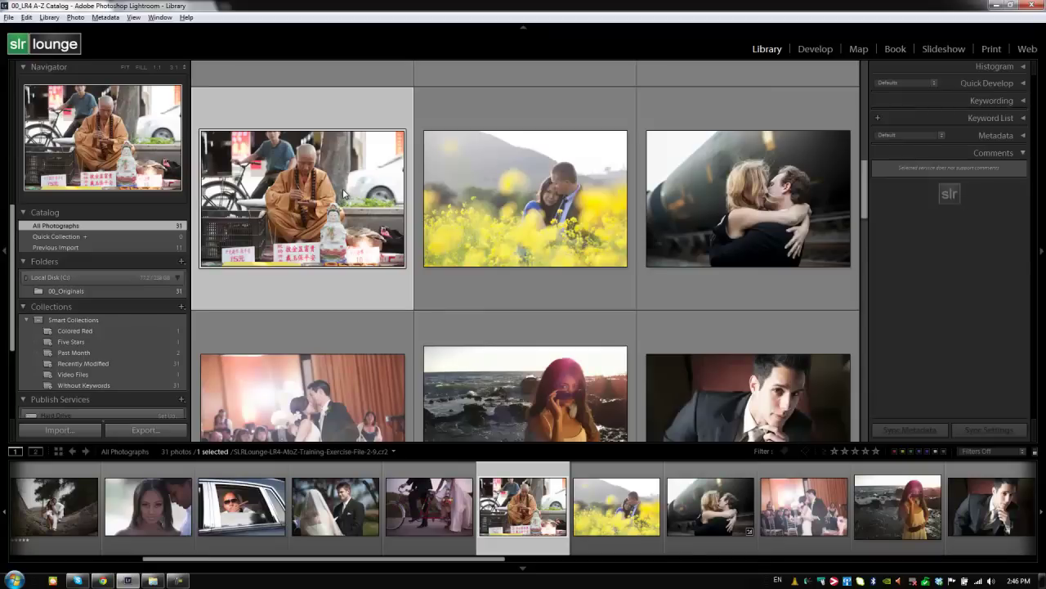
Create Copy 1, a virtual copy of the selected monk photo, with Ctrl+'
key(ctrl+apostrophe)
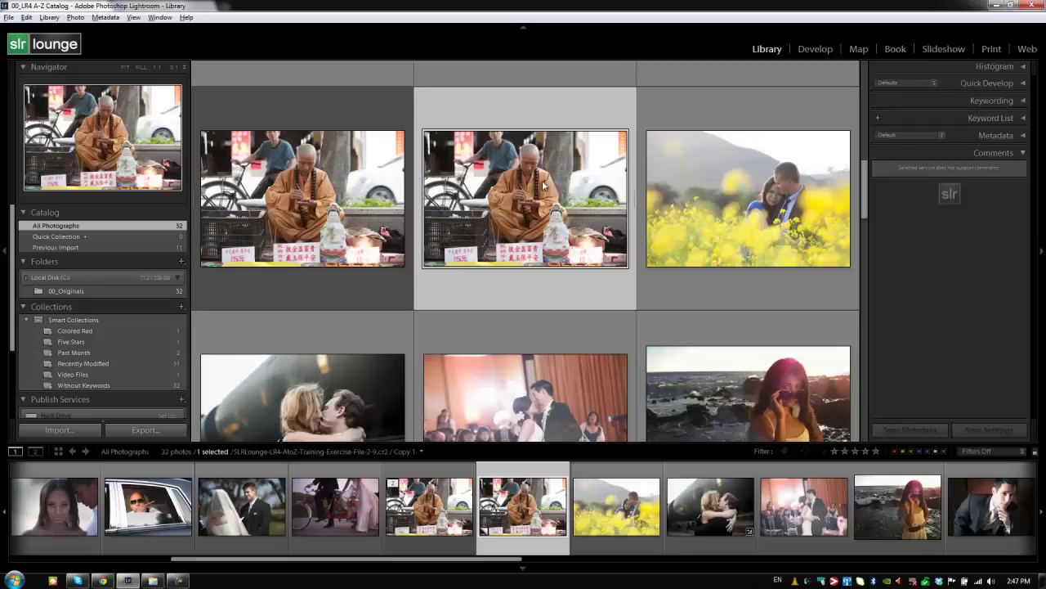
Apply the Red Filter preset from Lightroom B&W Filter Presets to the copy via Quick Develop
click(1010, 87)
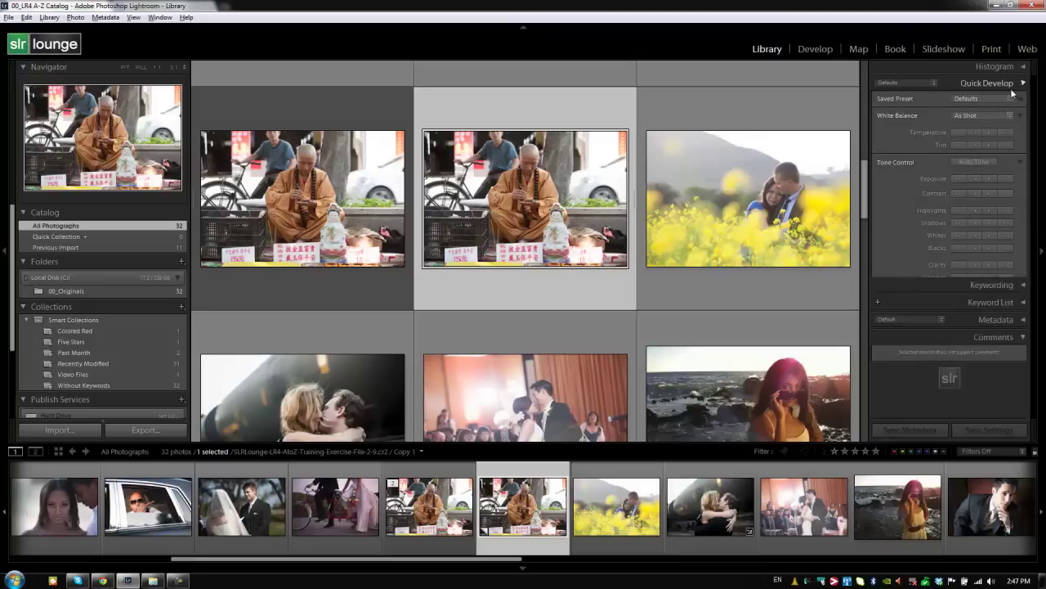
click(968, 98)
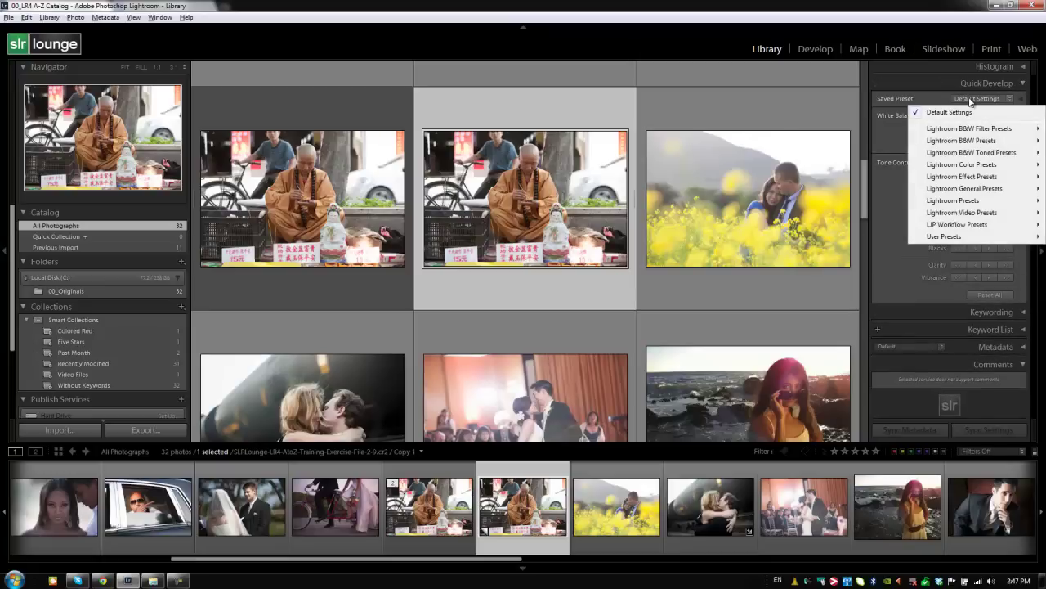
mouse_move(968, 131)
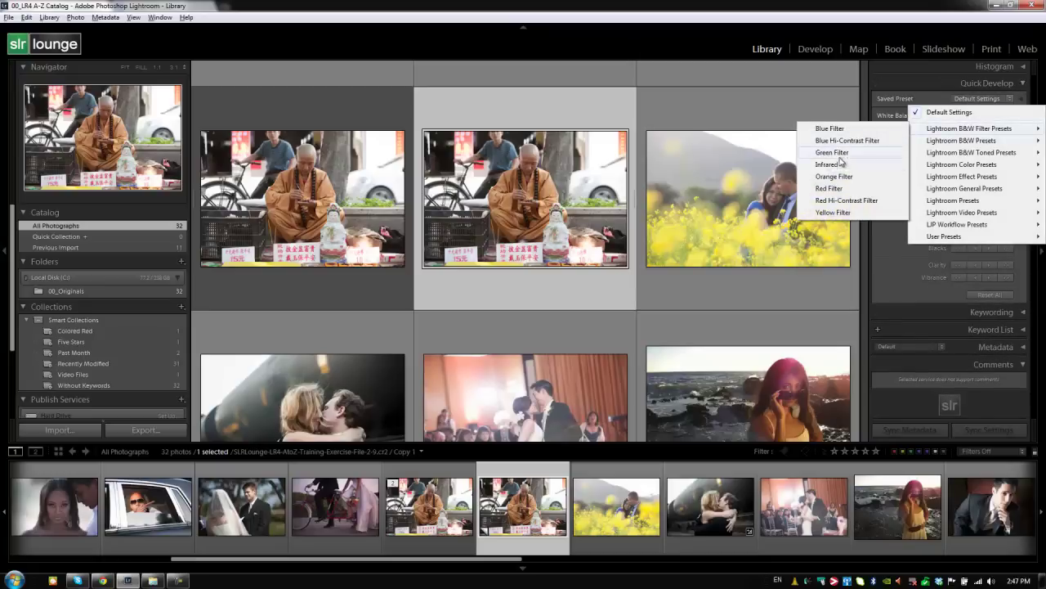
click(829, 189)
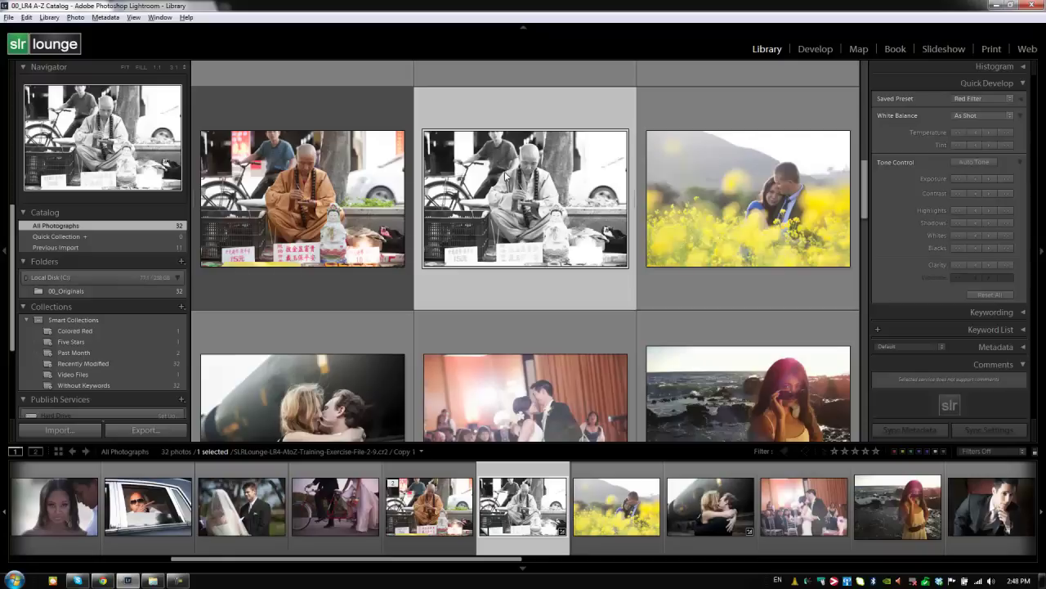
Make Copy 2 from the colour original and apply the Aged Photo colour preset
click(313, 183)
key(ctrl+apostrophe)
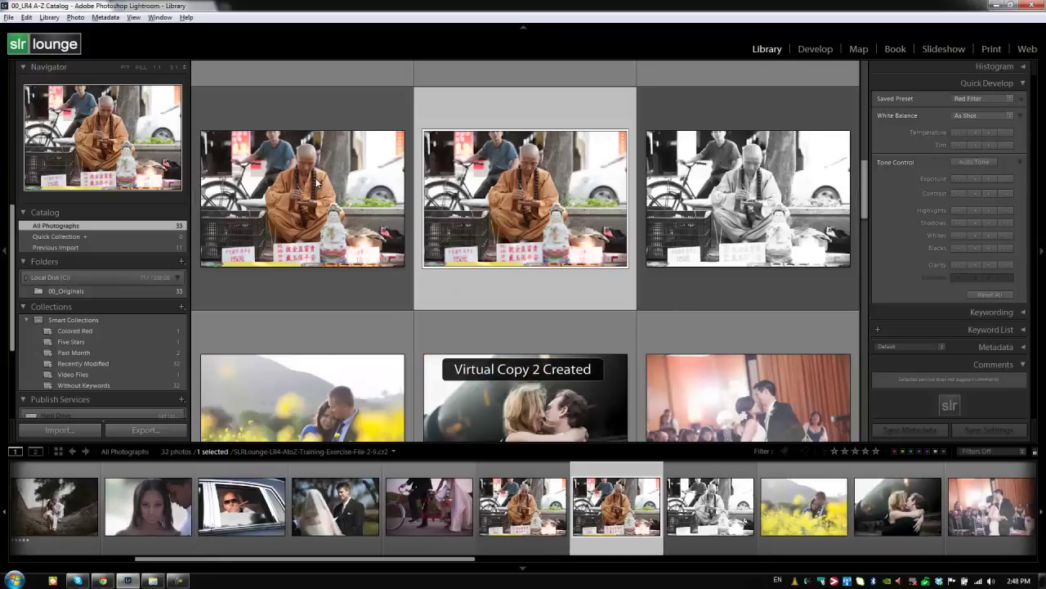
click(977, 115)
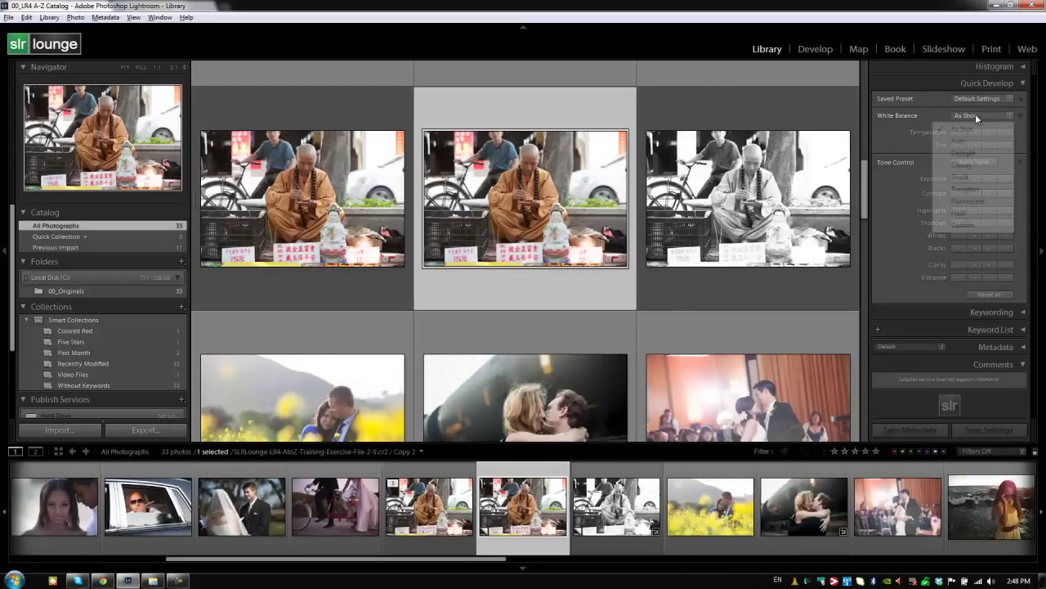
click(973, 99)
click(972, 99)
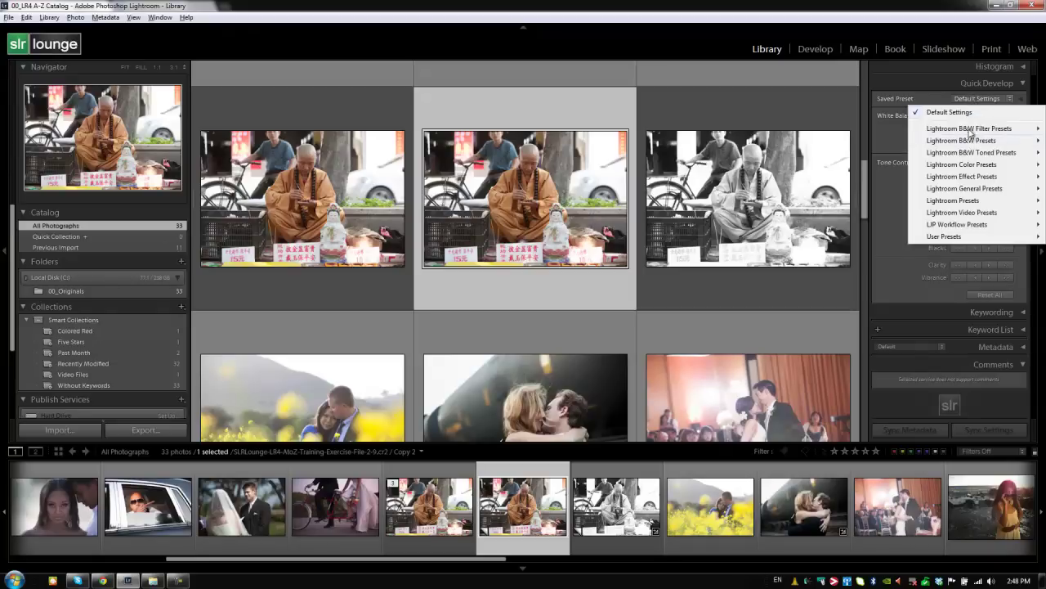
mouse_move(974, 167)
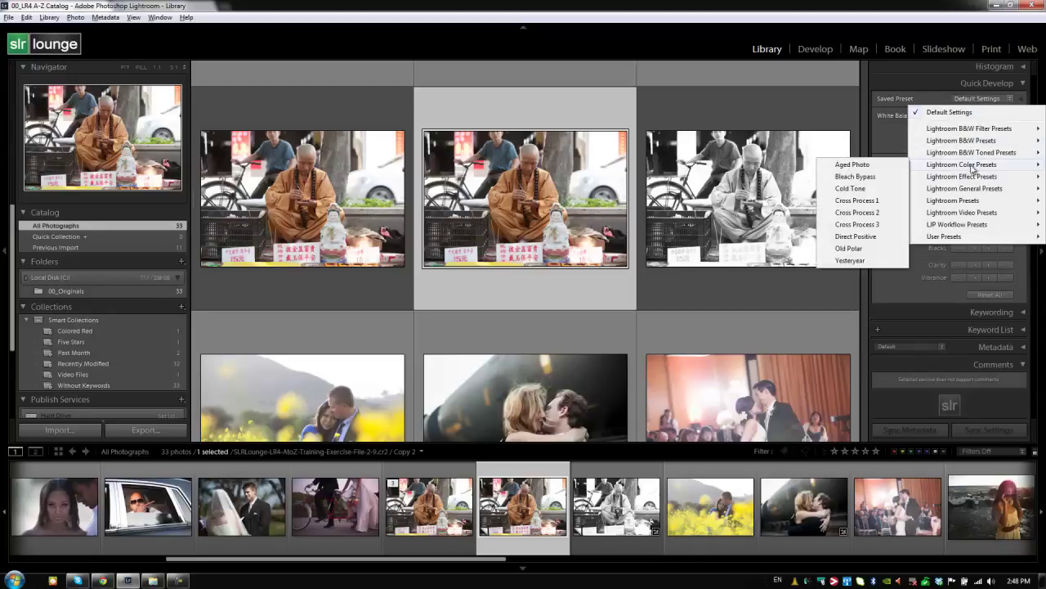
click(883, 165)
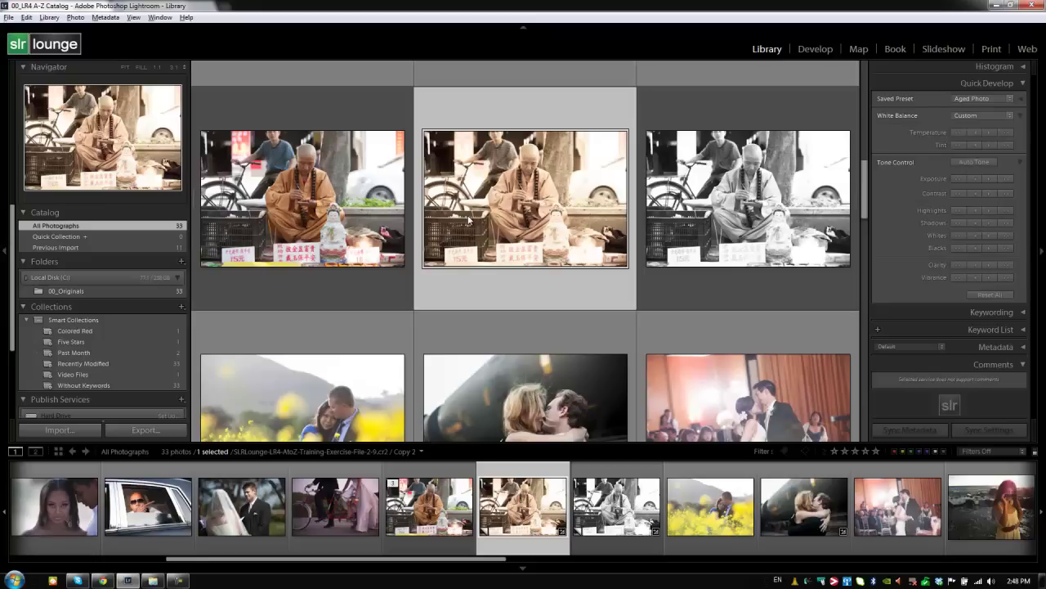
Filter the library by the Virtual Copies attribute and remove both copies
key(backslash)
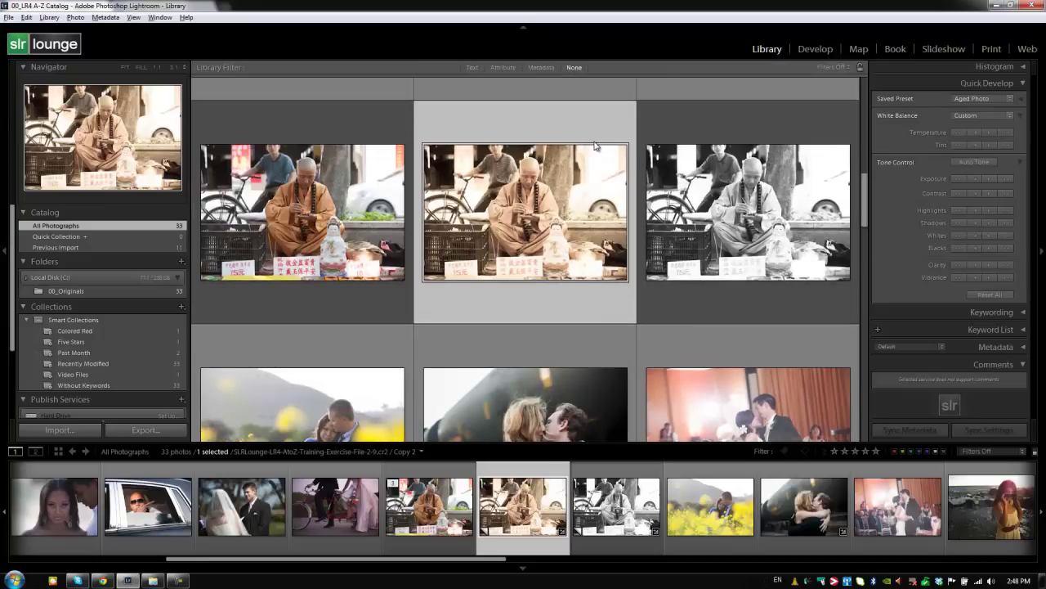
click(497, 67)
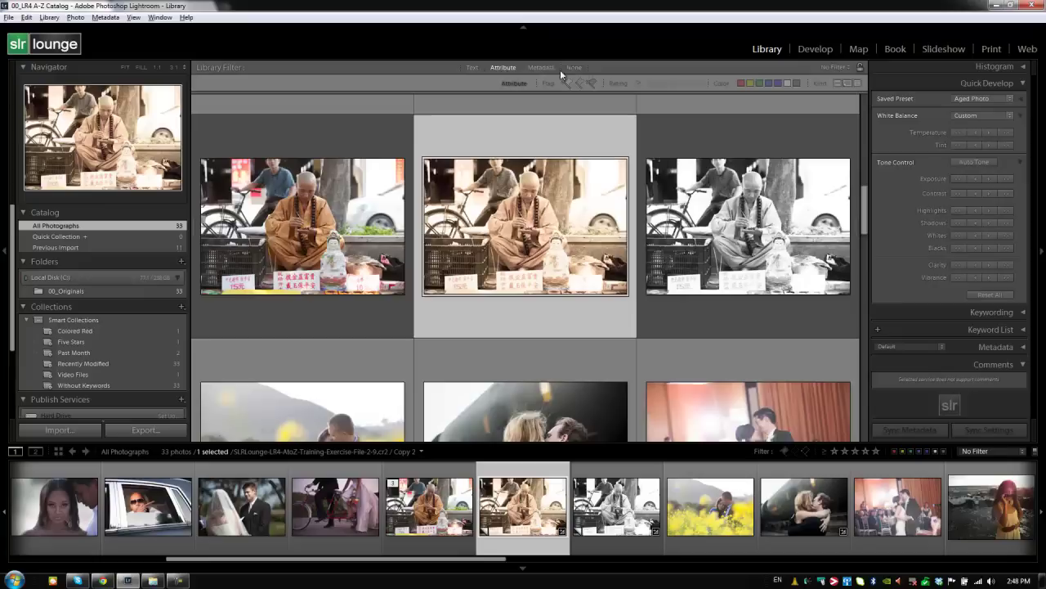
click(847, 84)
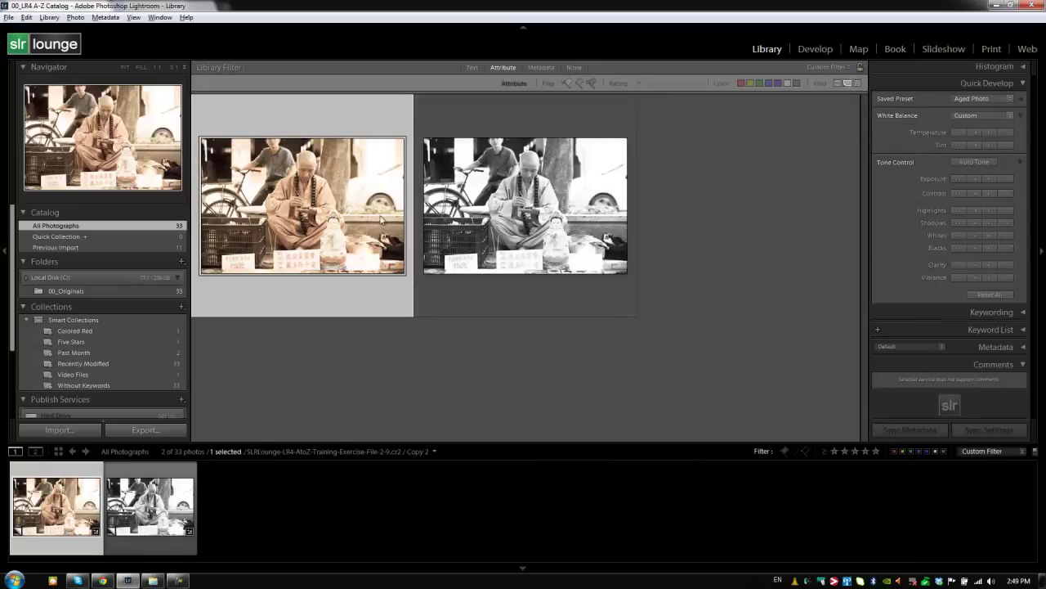
key(ctrl+a)
right_click(349, 202)
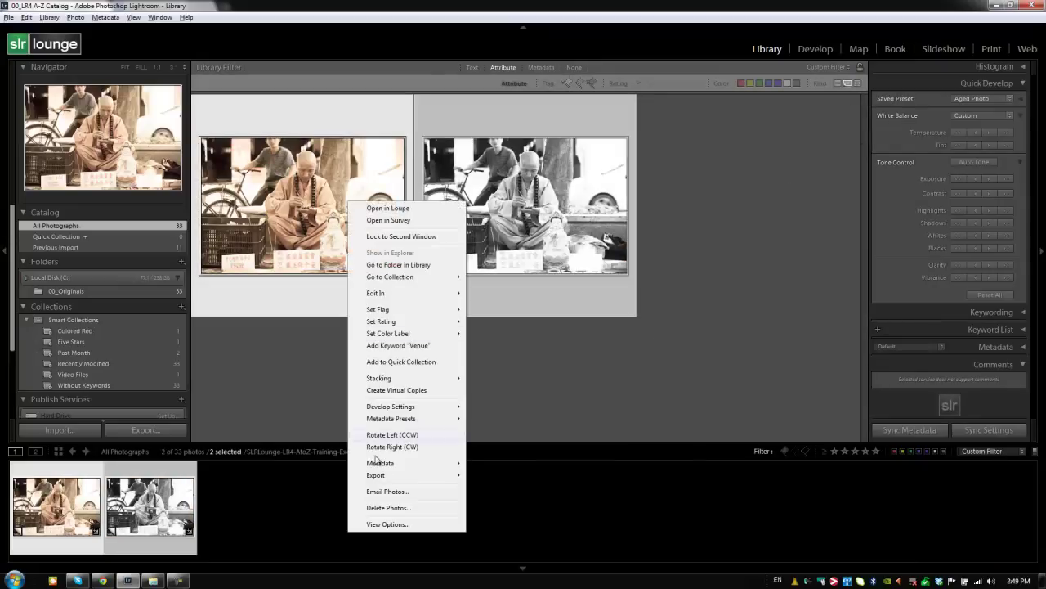
click(386, 507)
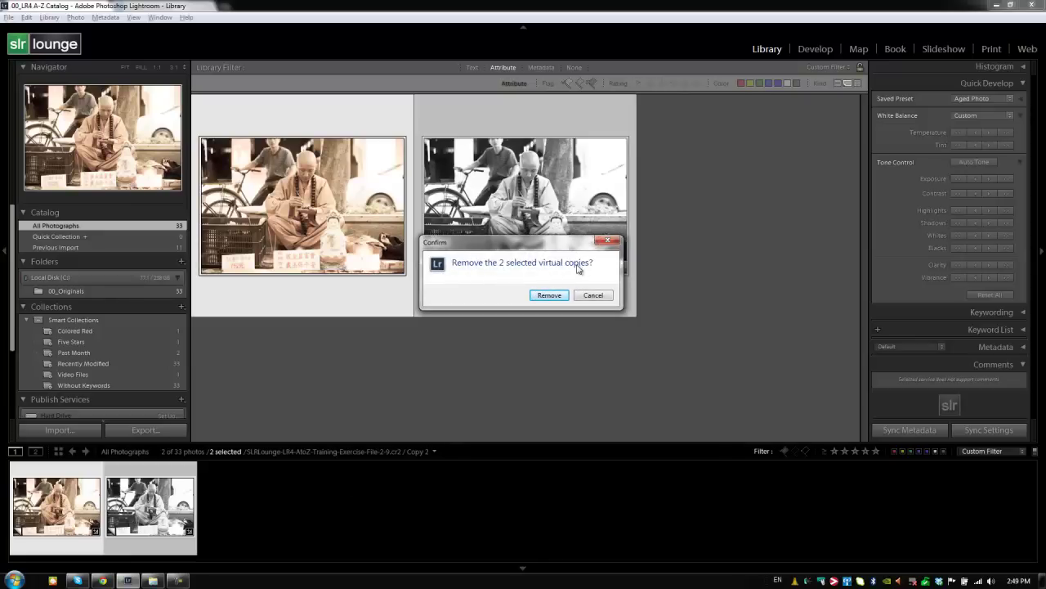
click(549, 296)
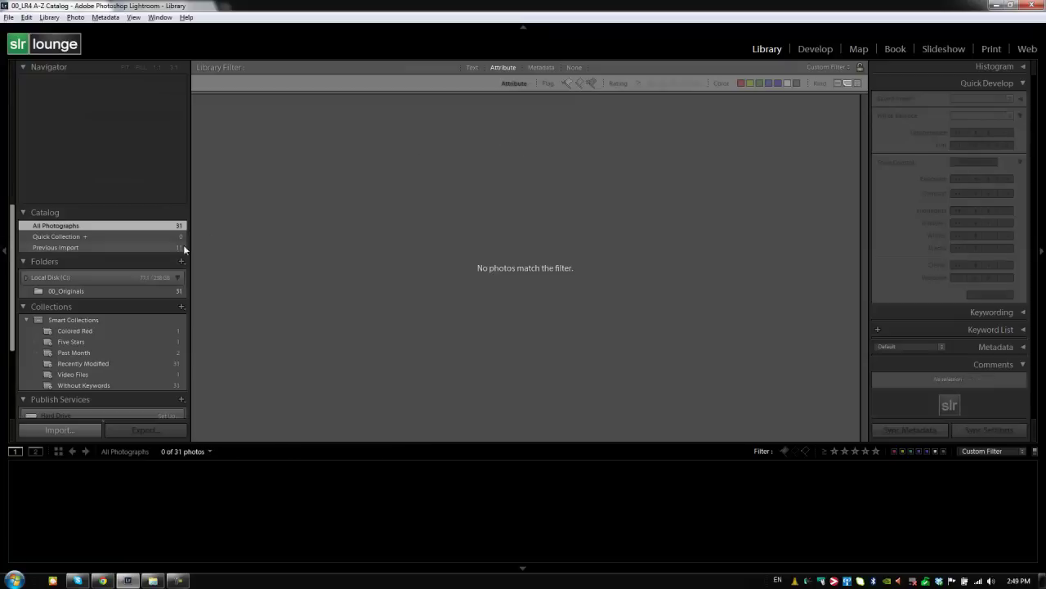
Show all 00_Originals photos, convert the monk's new virtual copy to black and white, and reselect the colour original
click(138, 291)
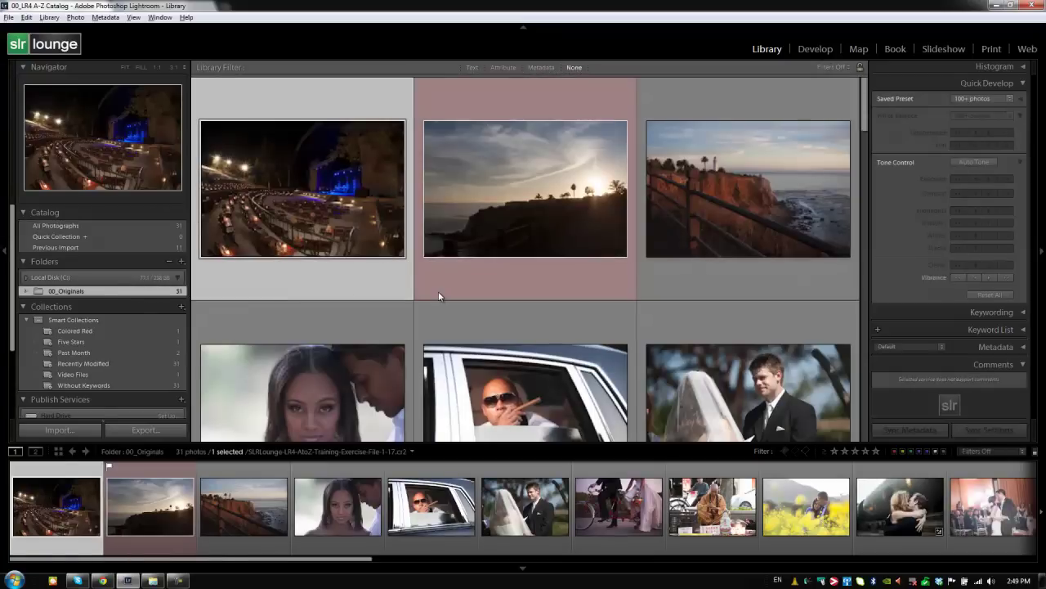
scroll(438, 291, down, 5)
click(555, 246)
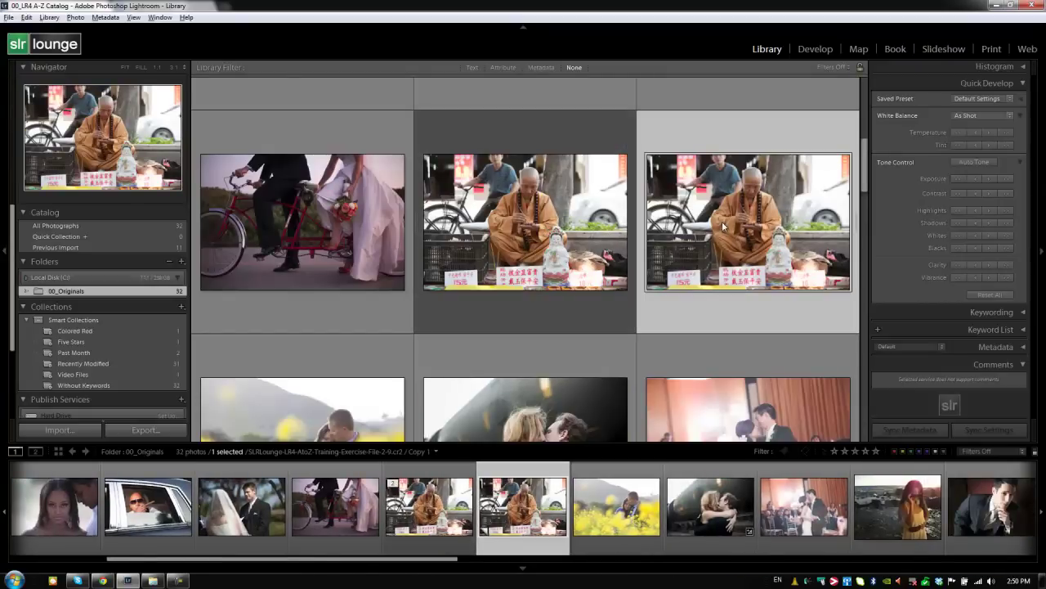
key(v)
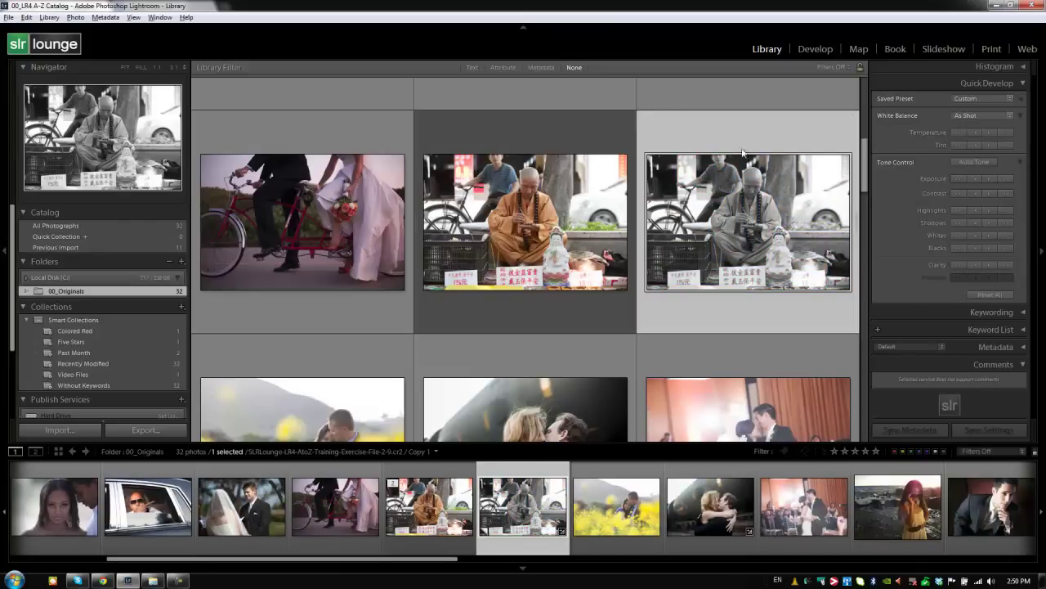
click(559, 192)
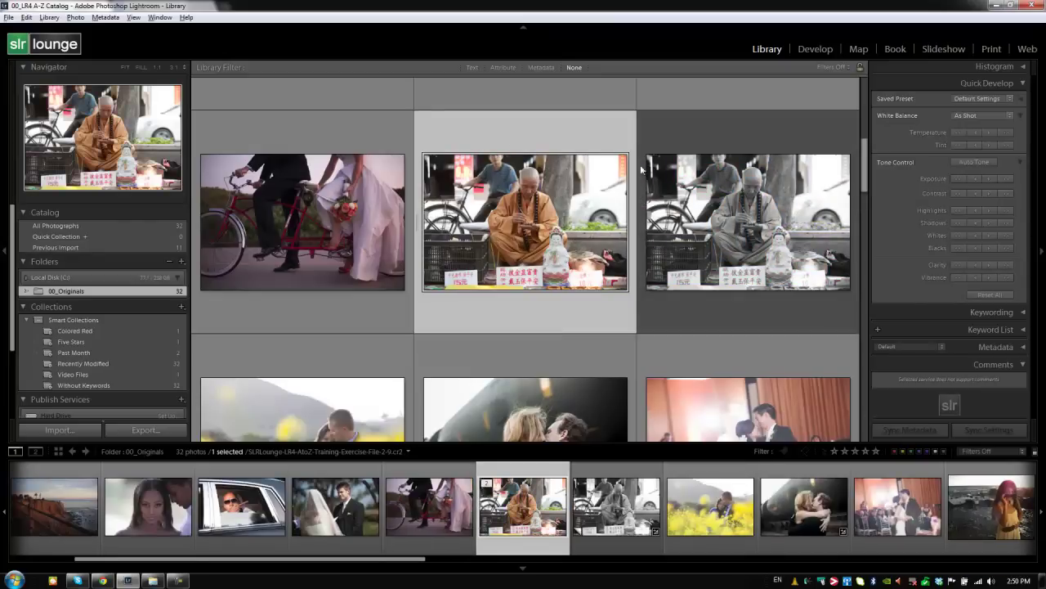
Open the colour monk original in Develop at Fit view, with Presets collapsed and Snapshots expanded
click(823, 49)
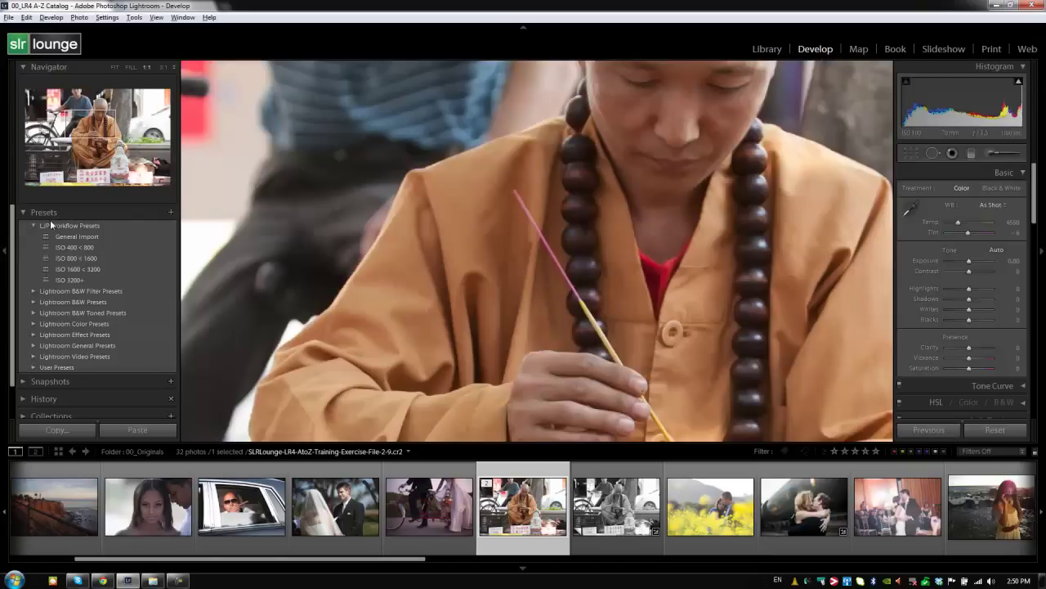
click(583, 220)
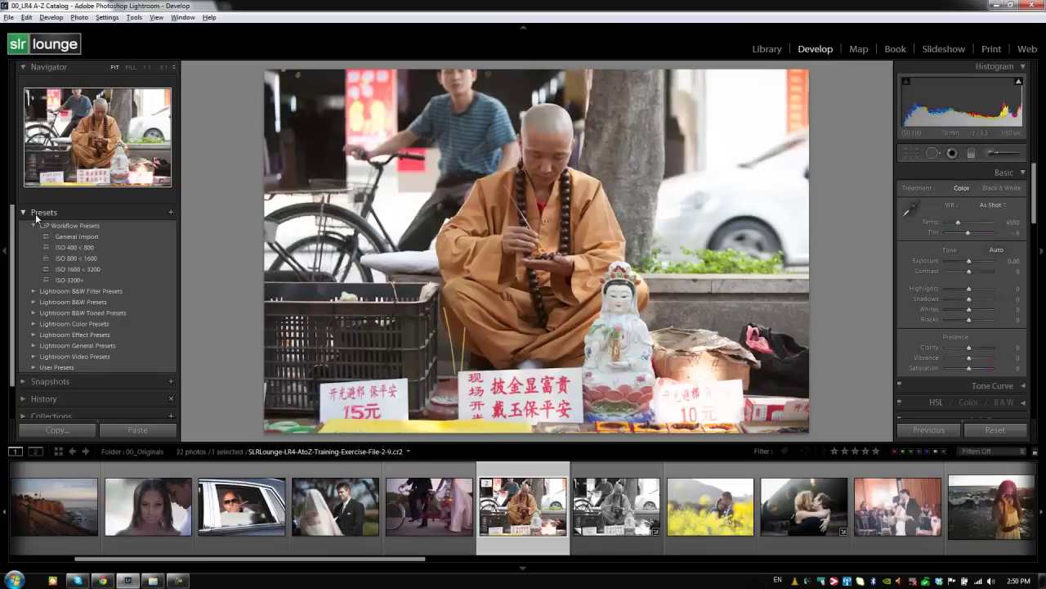
click(25, 212)
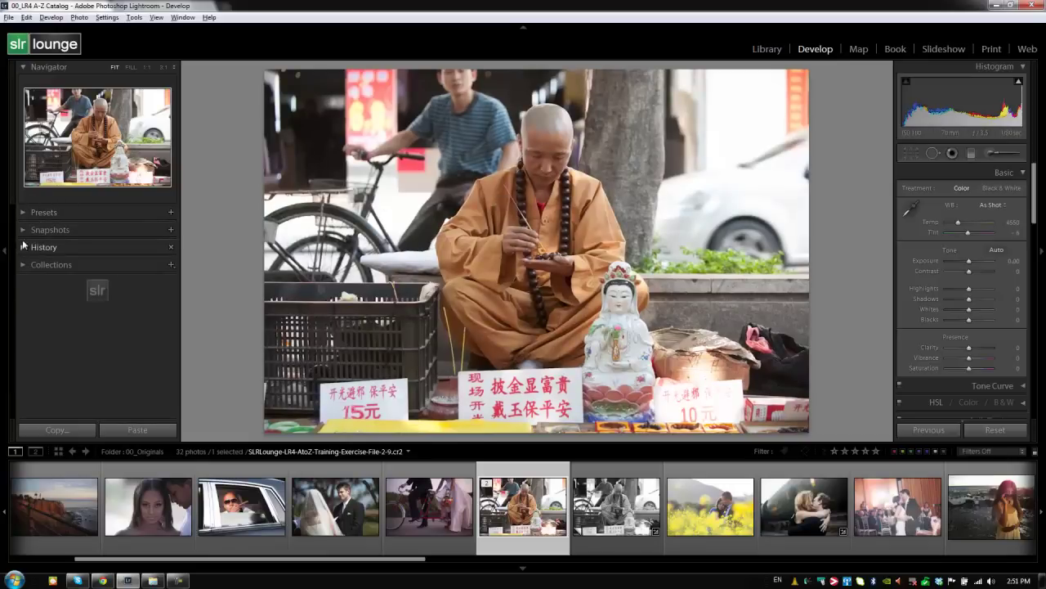
click(25, 229)
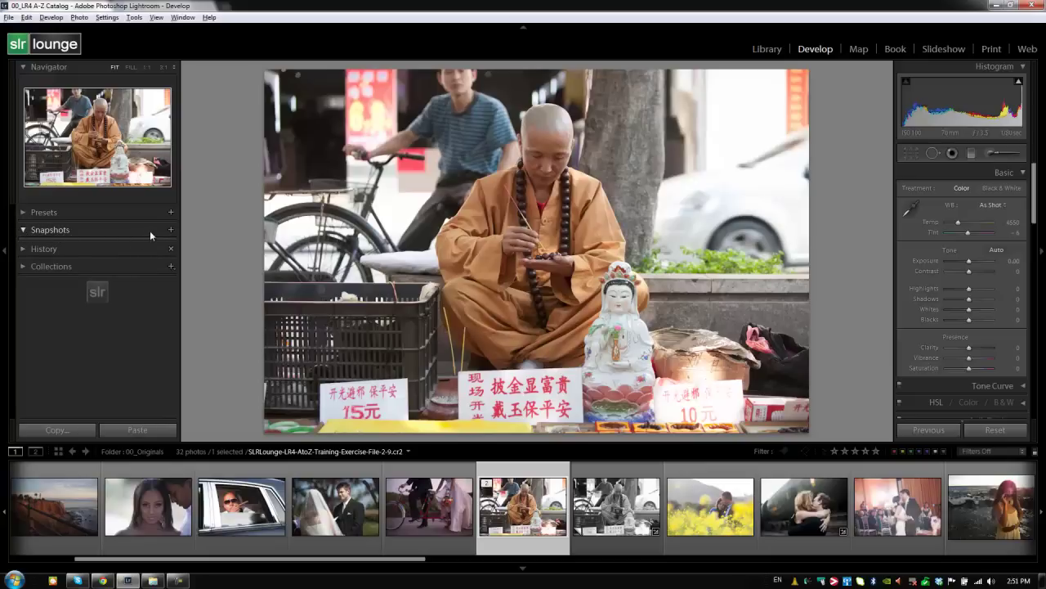
Save a snapshot named 'Original', then convert the photo to black and white
click(171, 229)
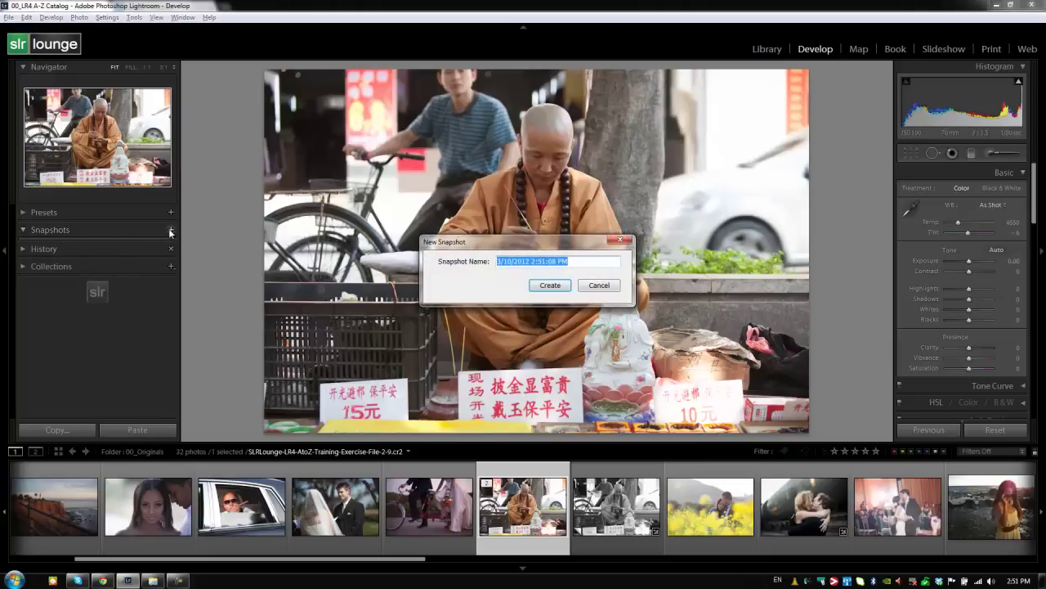
text(Original)
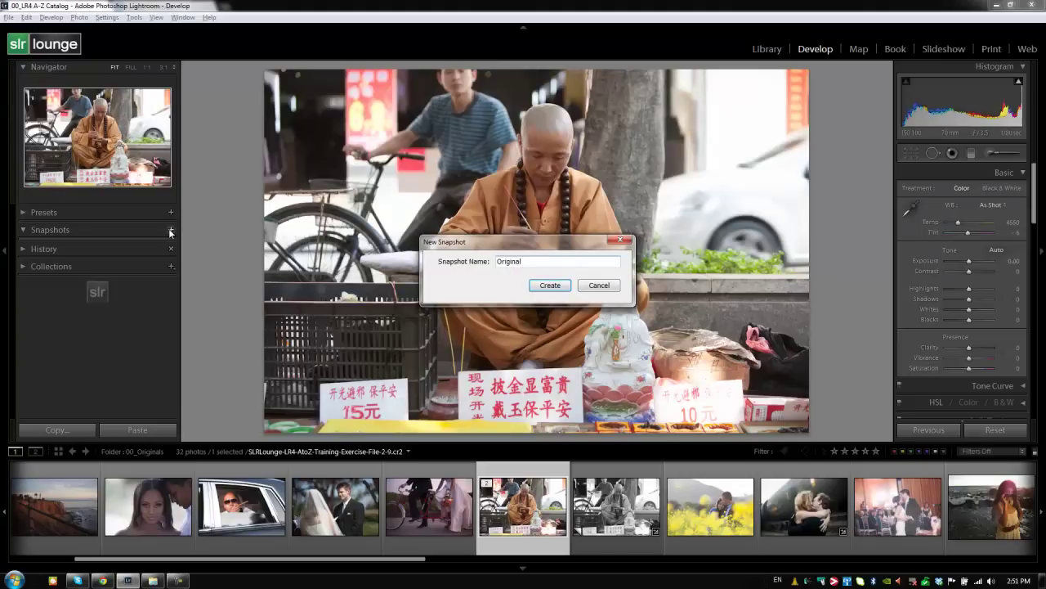
key(Return)
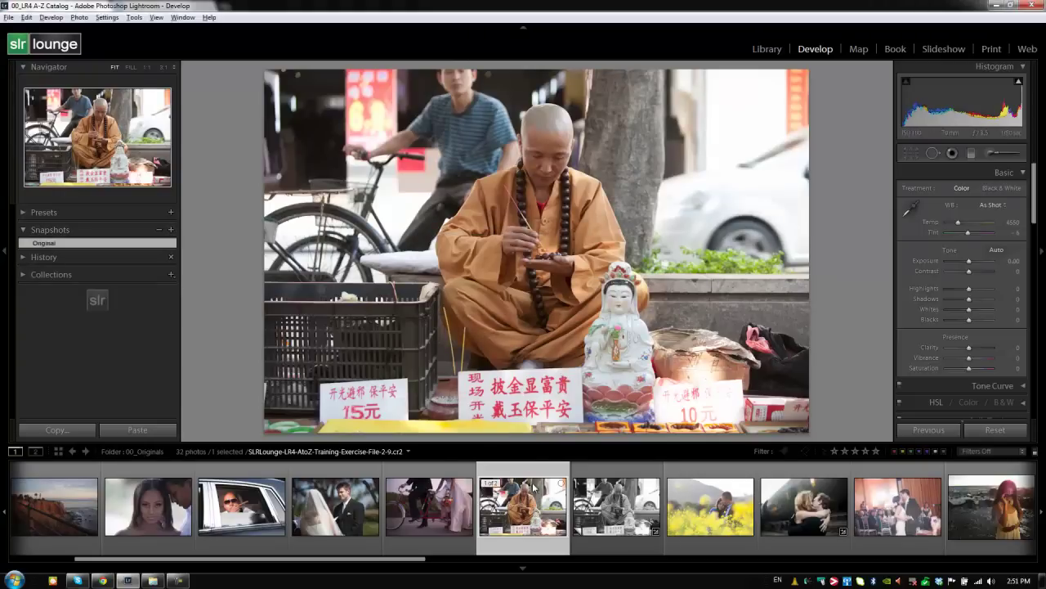
key(v)
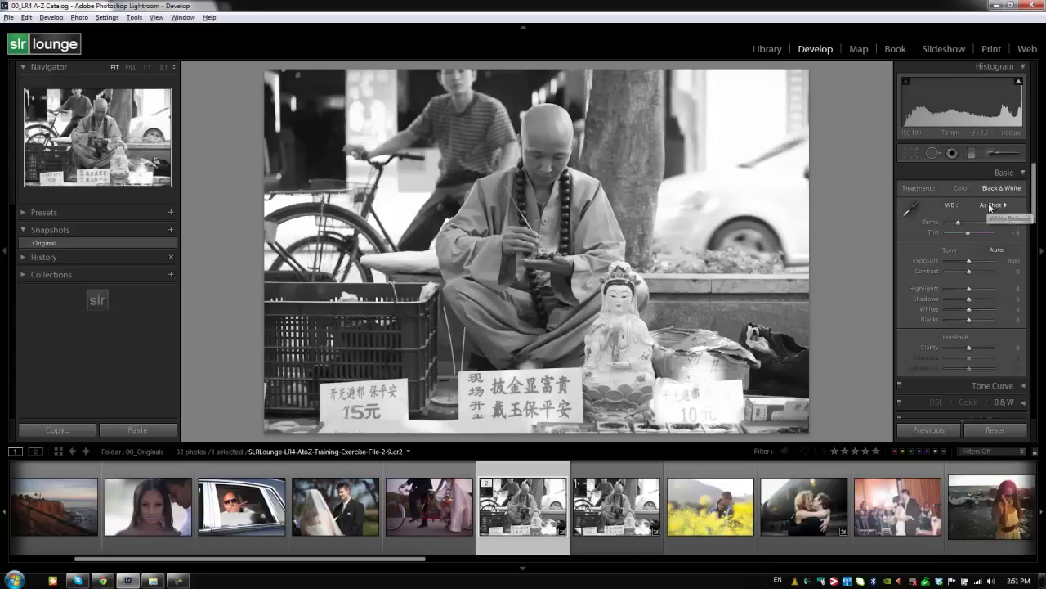
Apply the Bleach Bypass preset from Lightroom Color Presets to the monk photo
click(32, 212)
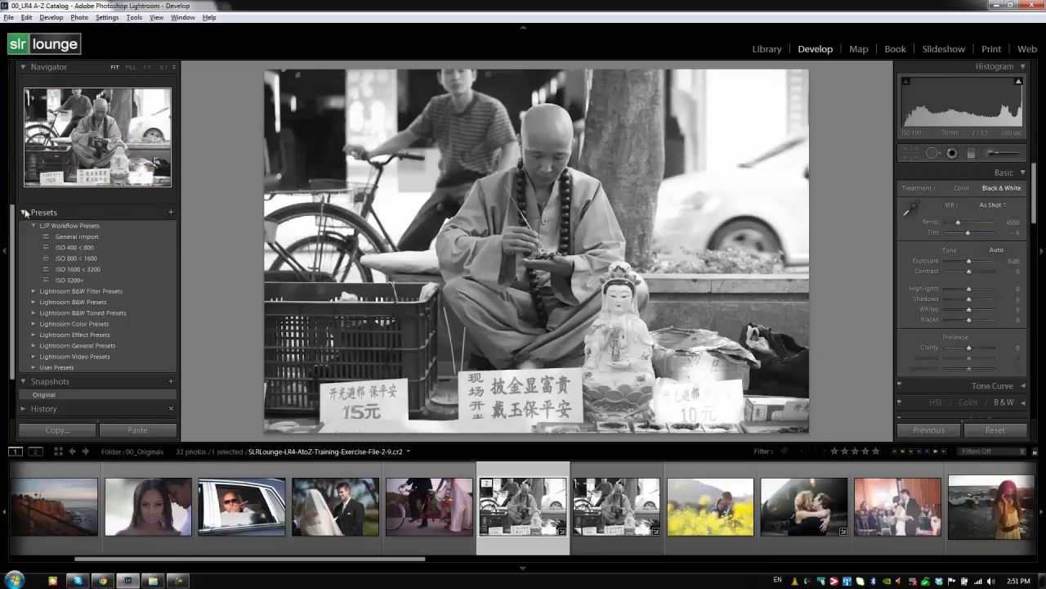
click(33, 226)
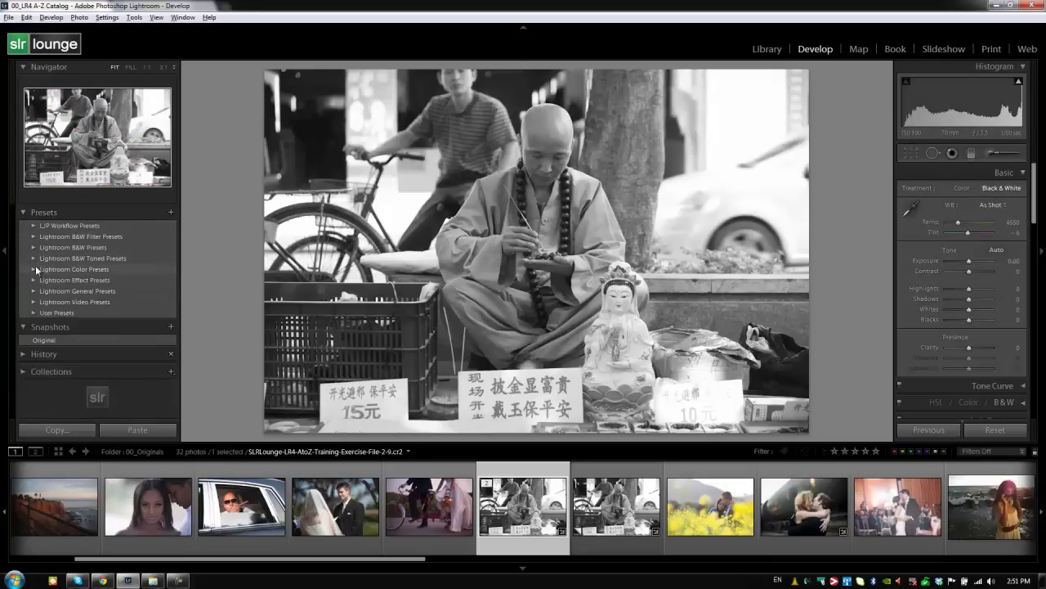
click(33, 279)
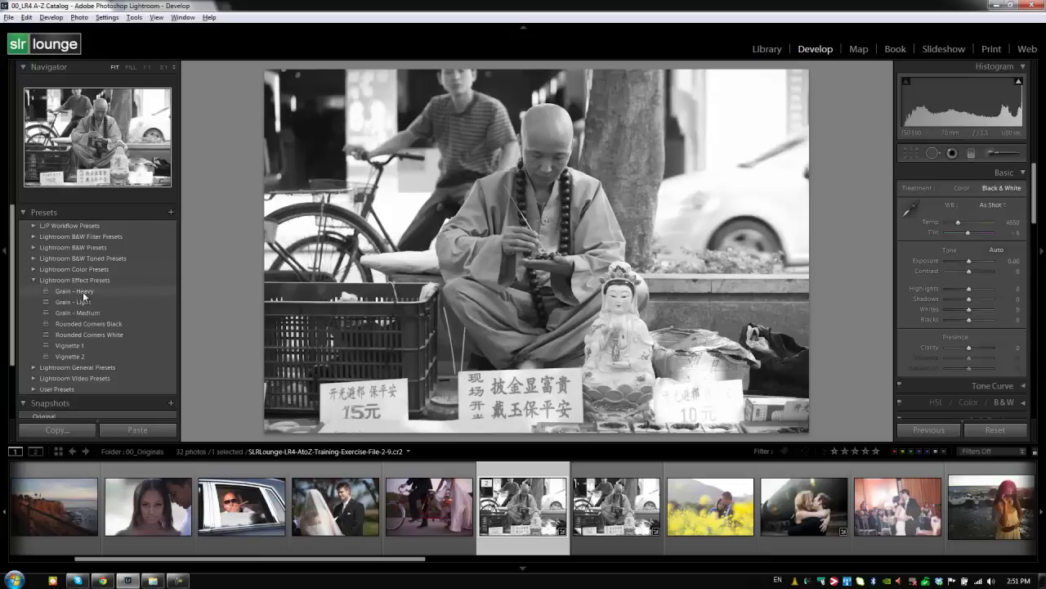
click(33, 269)
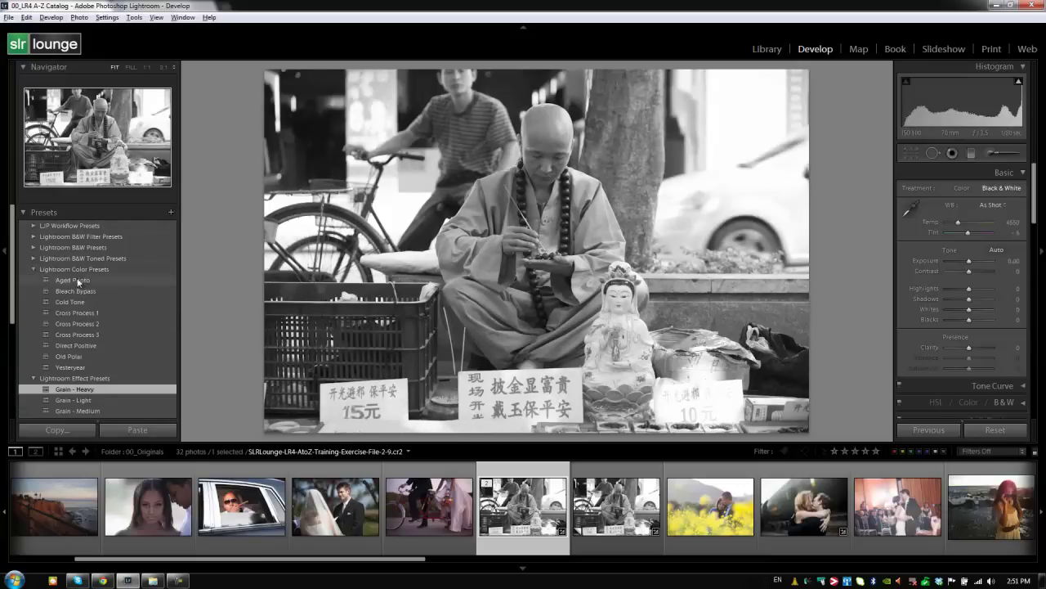
click(97, 291)
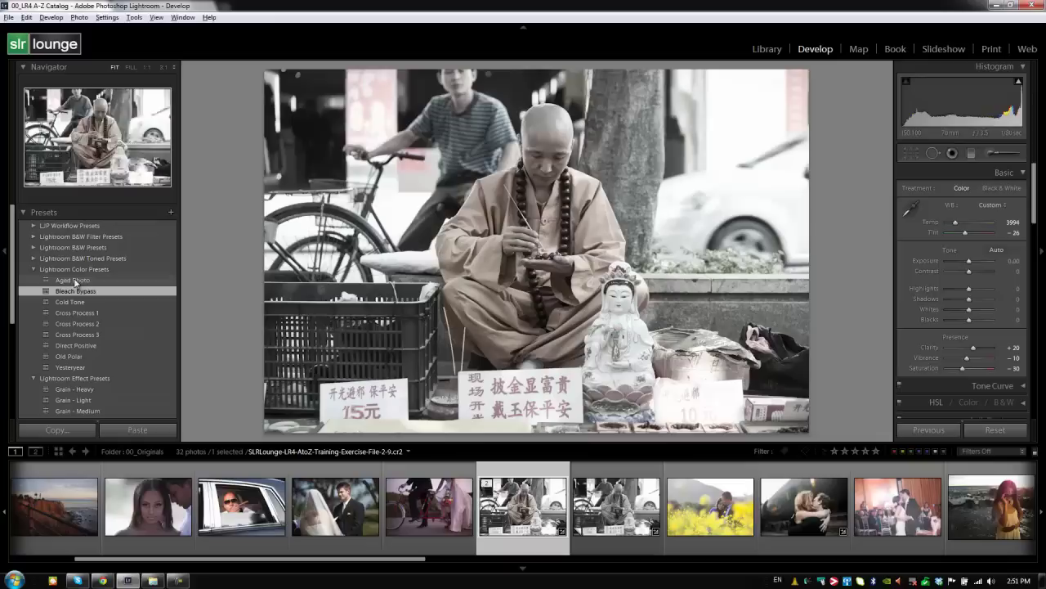
click(34, 268)
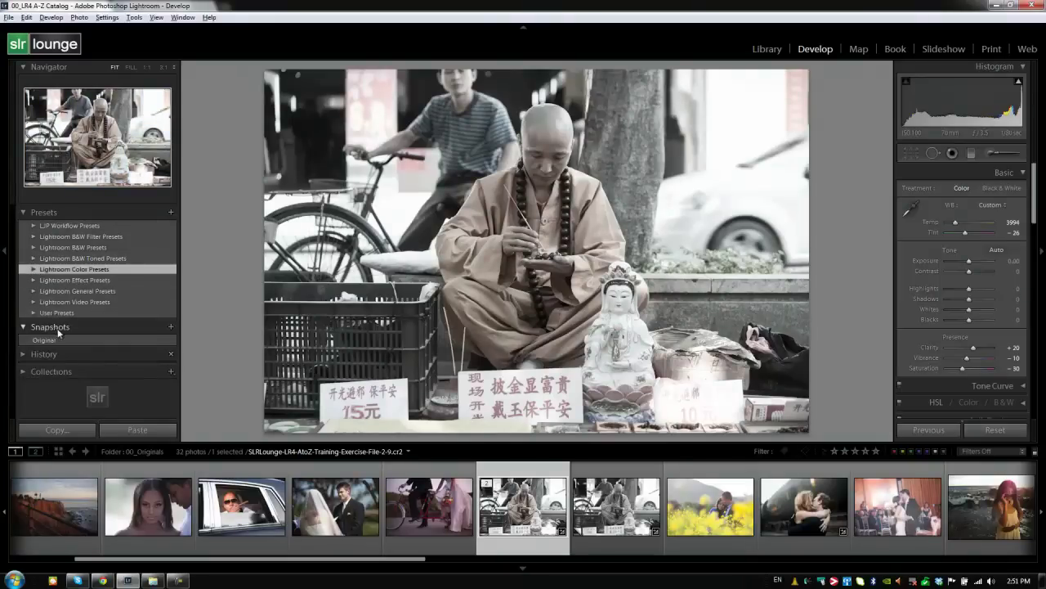
Save the Bleach Bypass look as a snapshot named 'Aged'
click(171, 326)
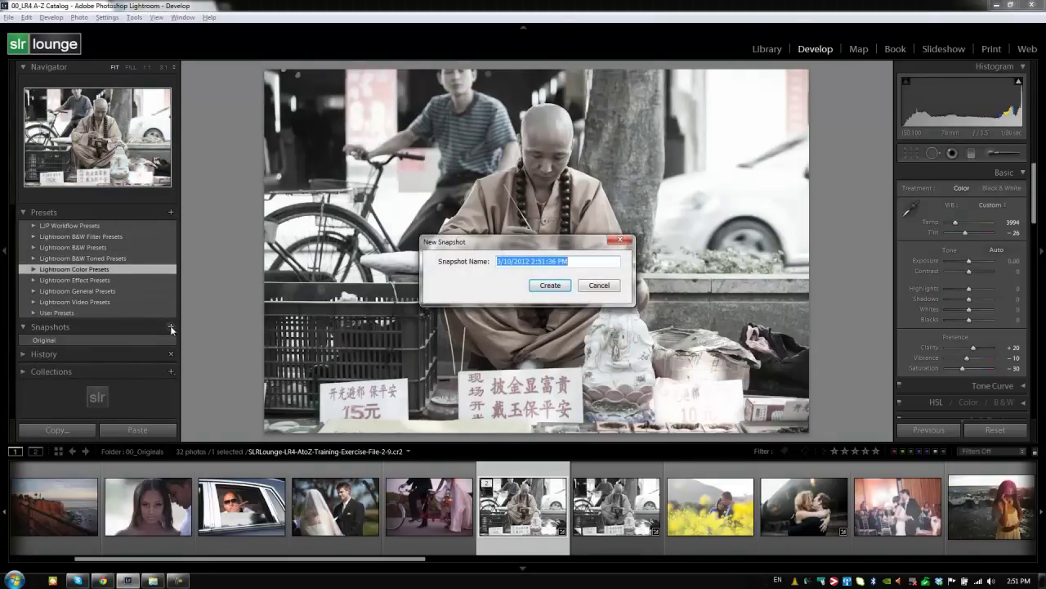
text(Aged)
key(Return)
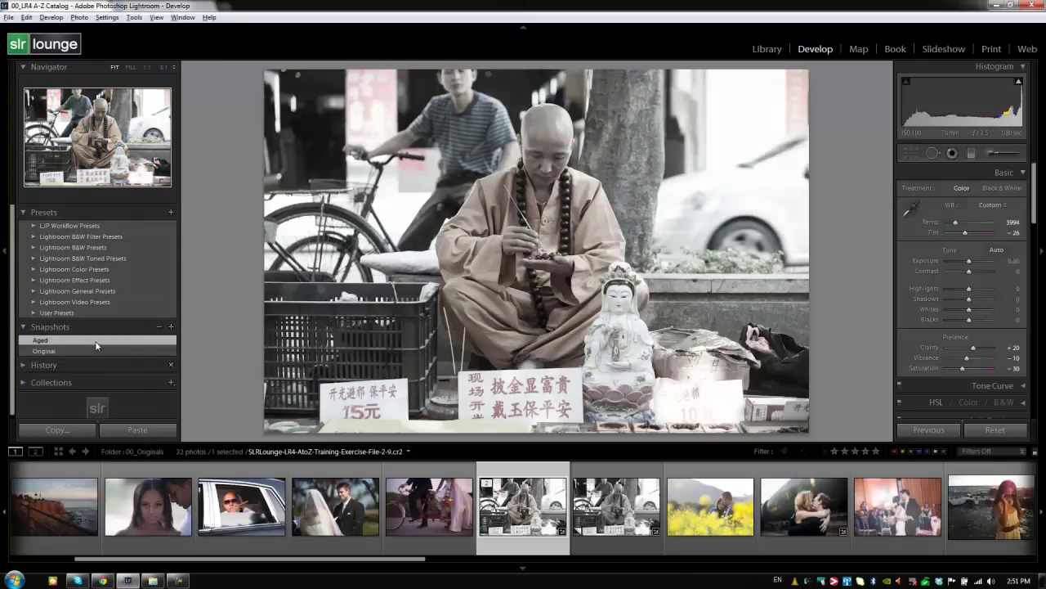
Compare the Aged and Original snapshots, ending on Original
click(64, 350)
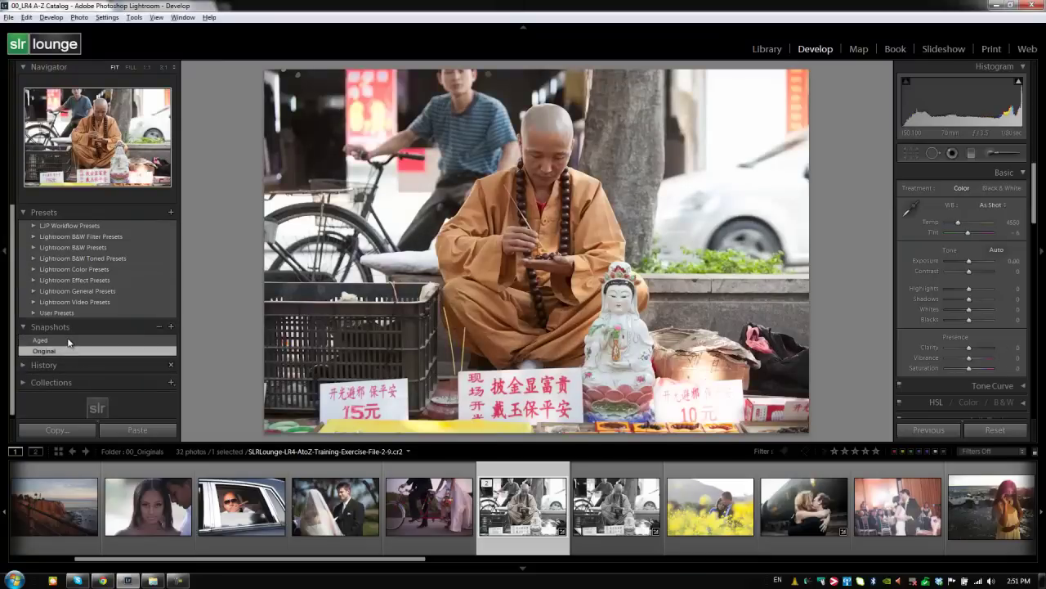
click(69, 339)
click(69, 350)
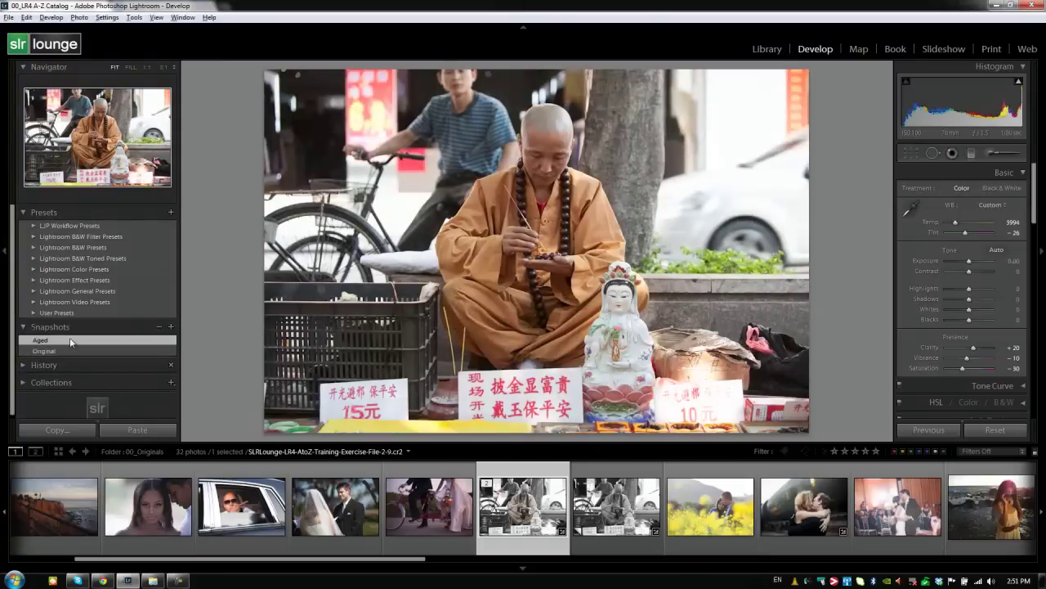
click(155, 338)
click(73, 351)
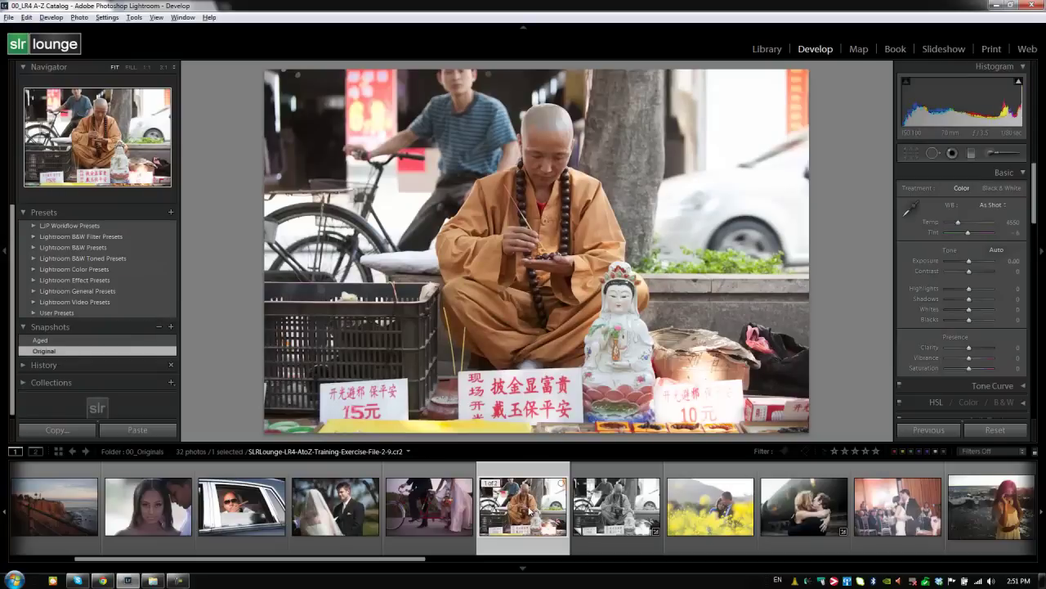
Convert to black and white, save snapshot 'black and white', and open a new virtual copy
key(v)
click(170, 327)
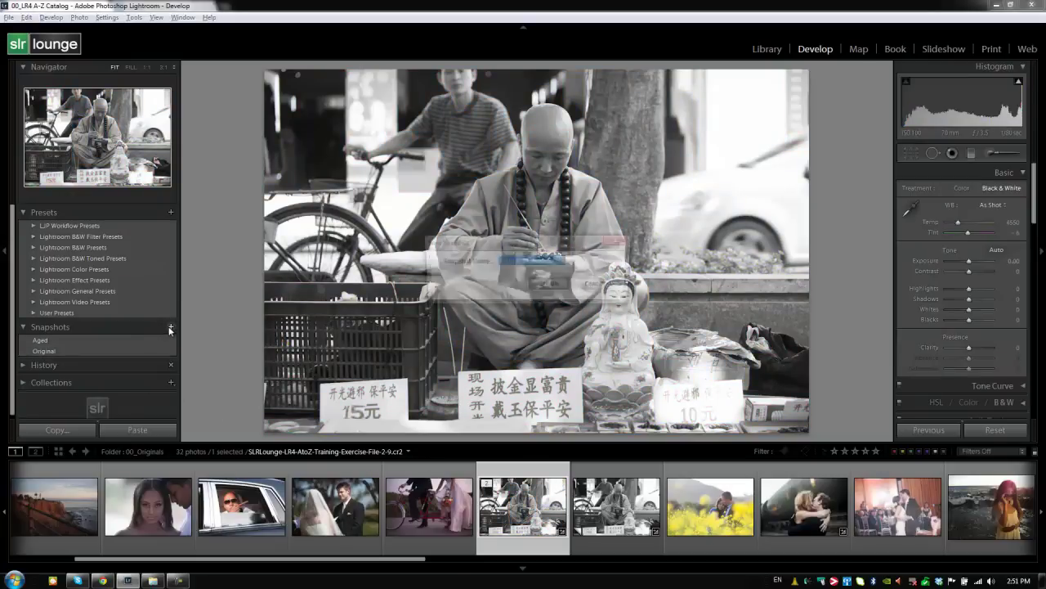
text(black and white)
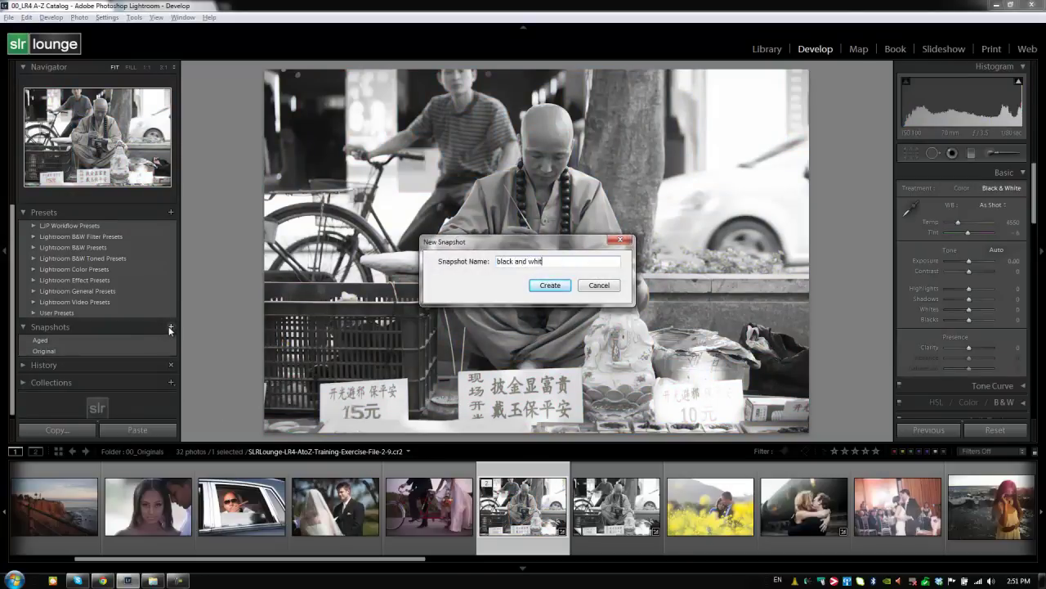
key(Return)
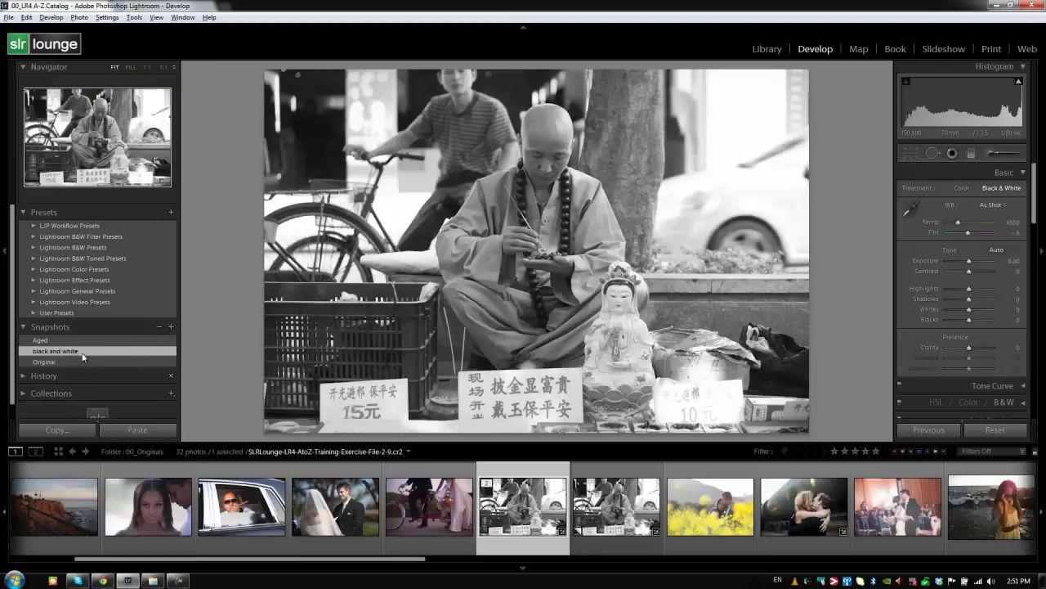
key(ctrl+apostrophe)
click(609, 496)
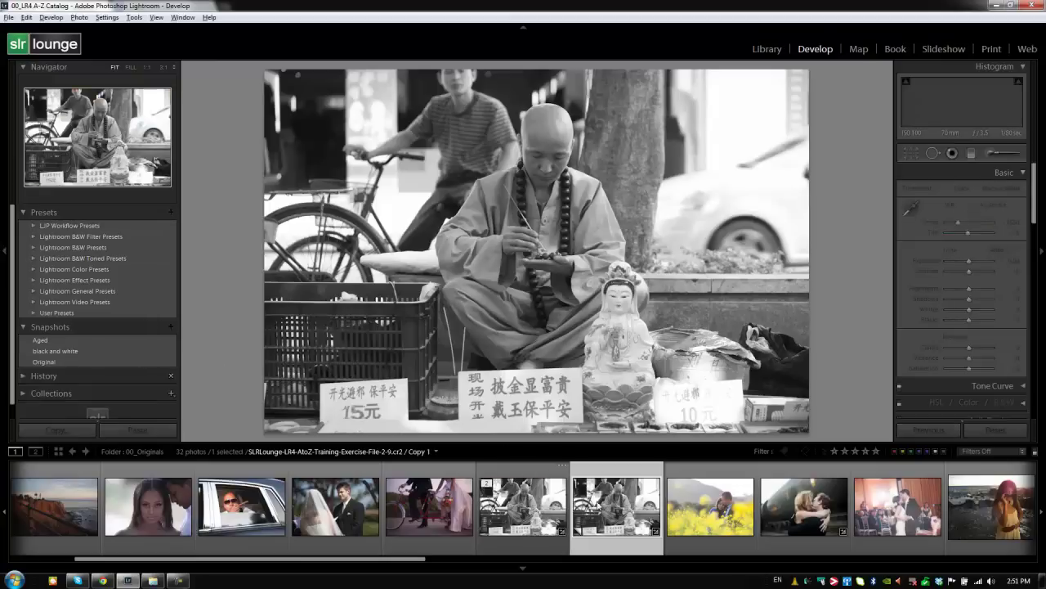
Select the original photo and apply its Aged snapshot: colour, Temp 5994, Tint -26, Saturation -30
click(566, 503)
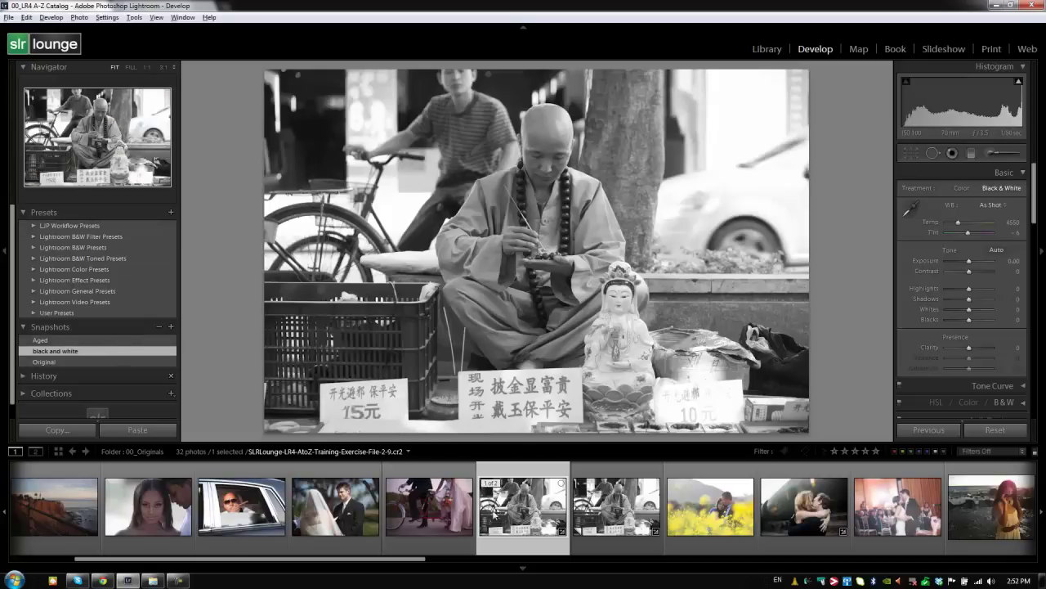
click(107, 339)
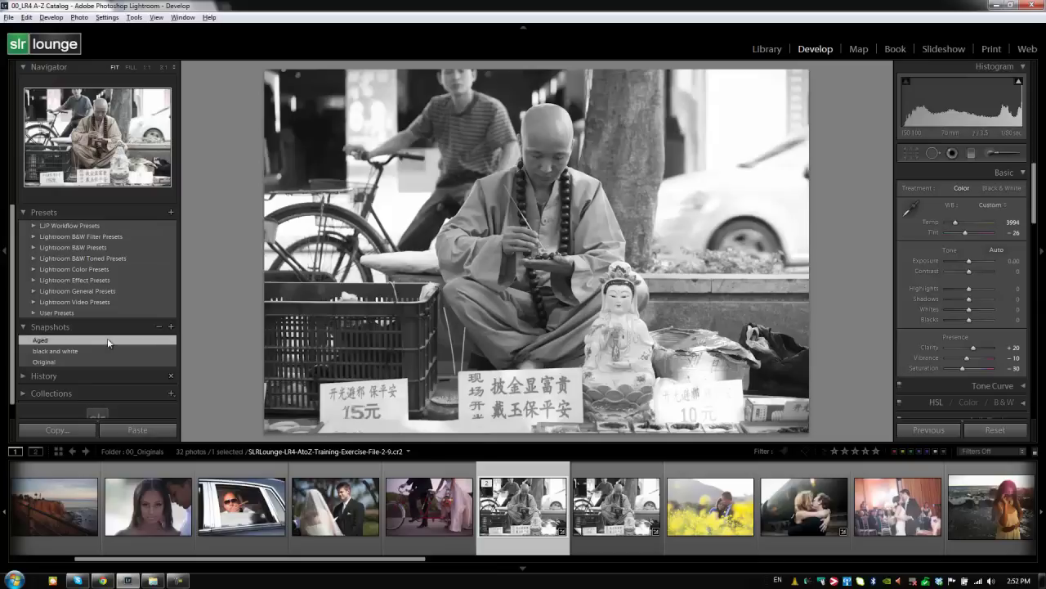